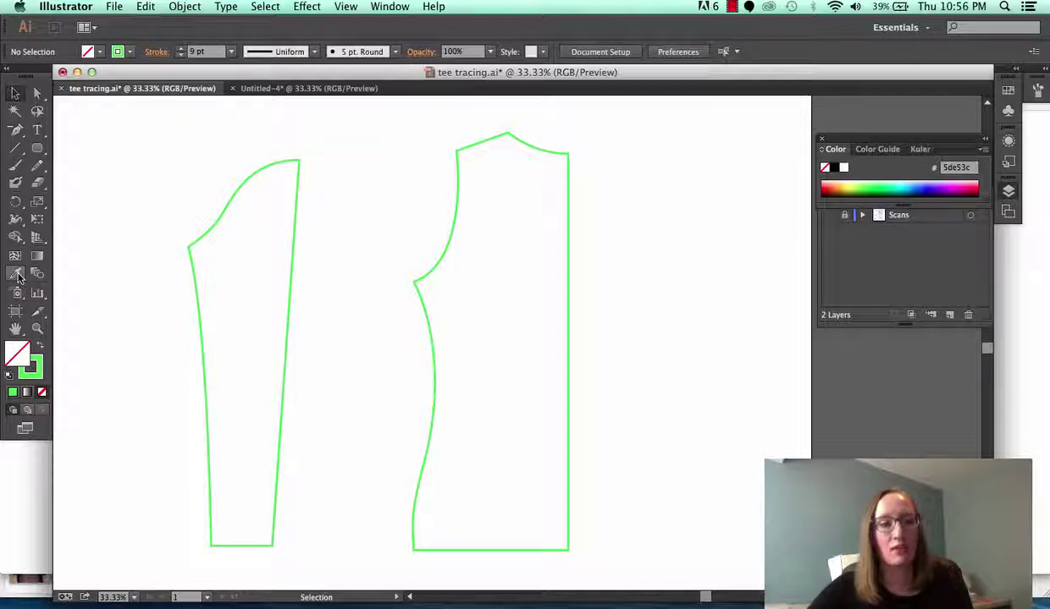
# Switch to the Measure Tool from the Eyedropper flyout and zoom in on the armhole
pyautogui.click(18, 276)
pyautogui.click(18, 276)
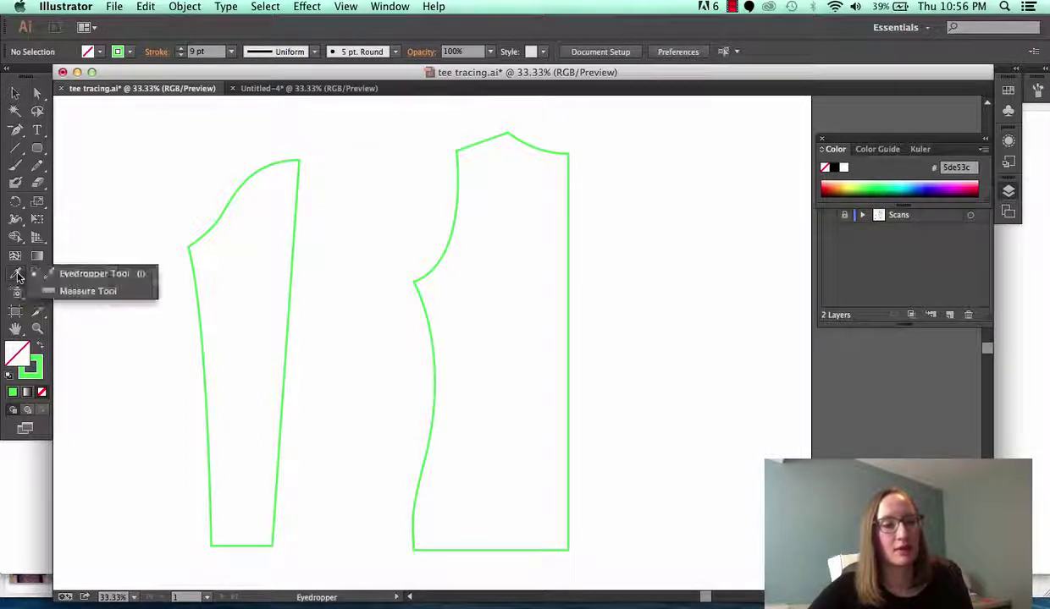
pyautogui.click(56, 291)
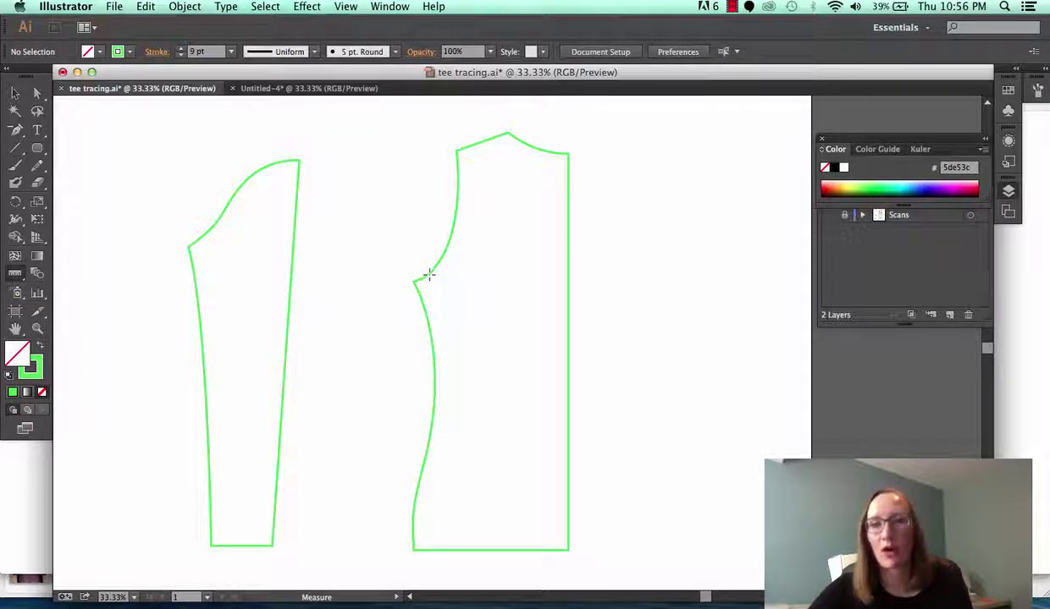
pyautogui.press('super+1')
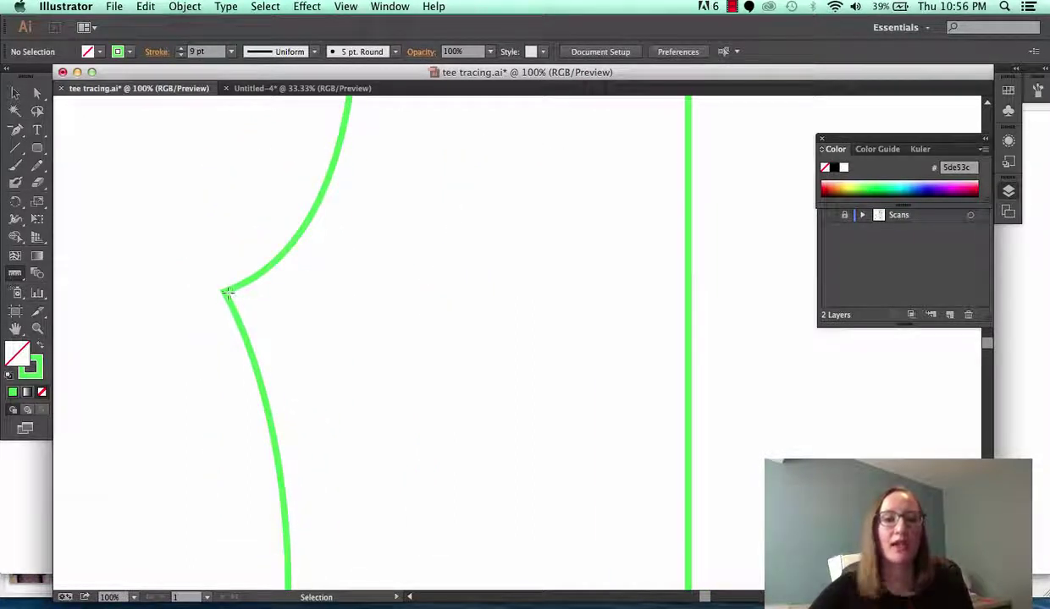
# Measure the level 0° distance from the armhole corner to the bodice's side edge: 8.8098 in
pyautogui.moveTo(225, 293); pyautogui.dragTo(687, 286)
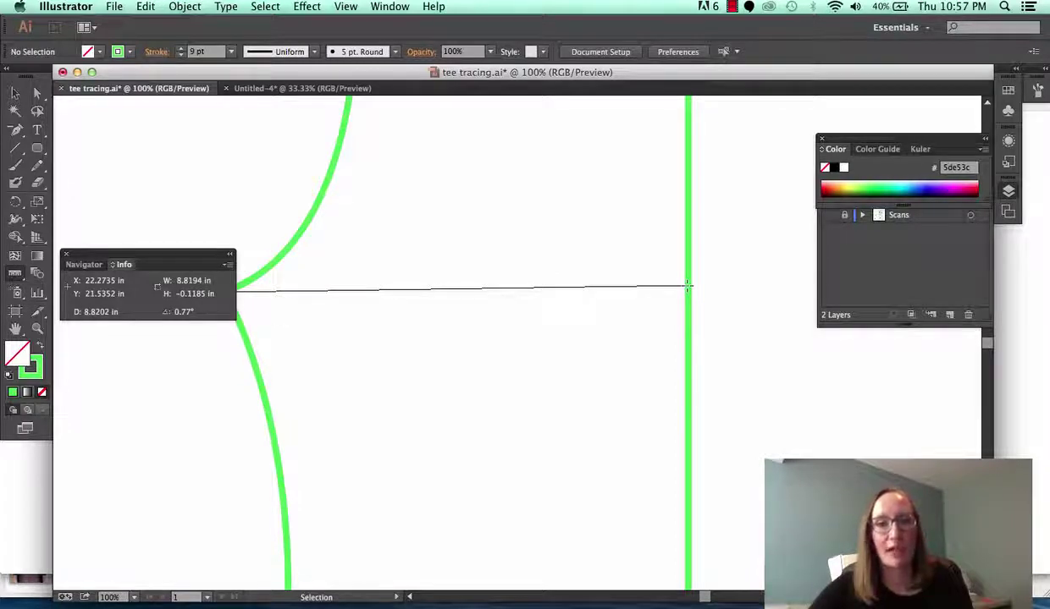
pyautogui.moveTo(688, 286); pyautogui.dragTo(656, 284)
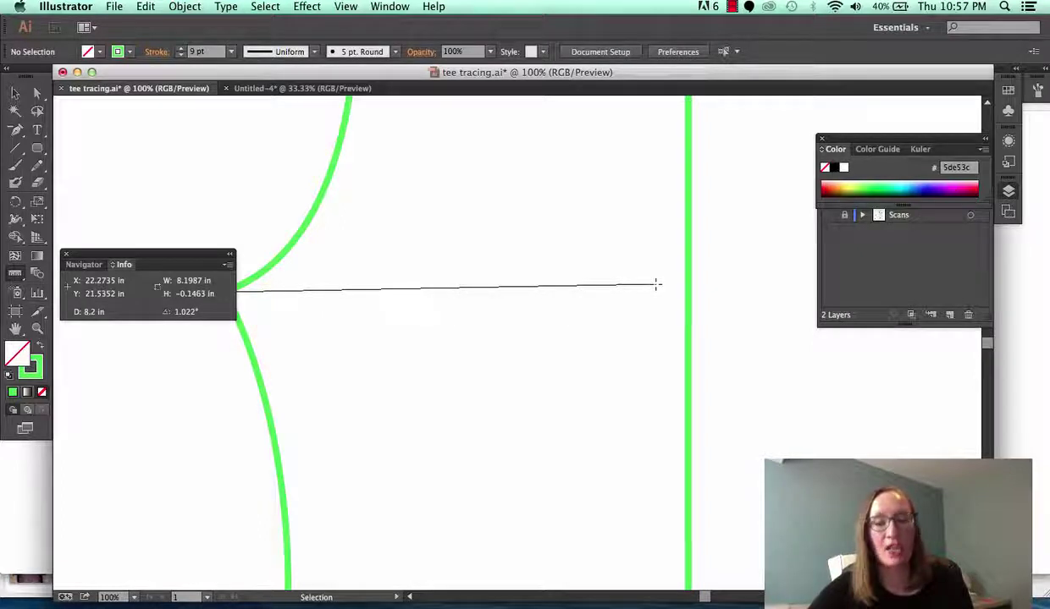
pyautogui.moveTo(657, 284); pyautogui.dragTo(687, 286)
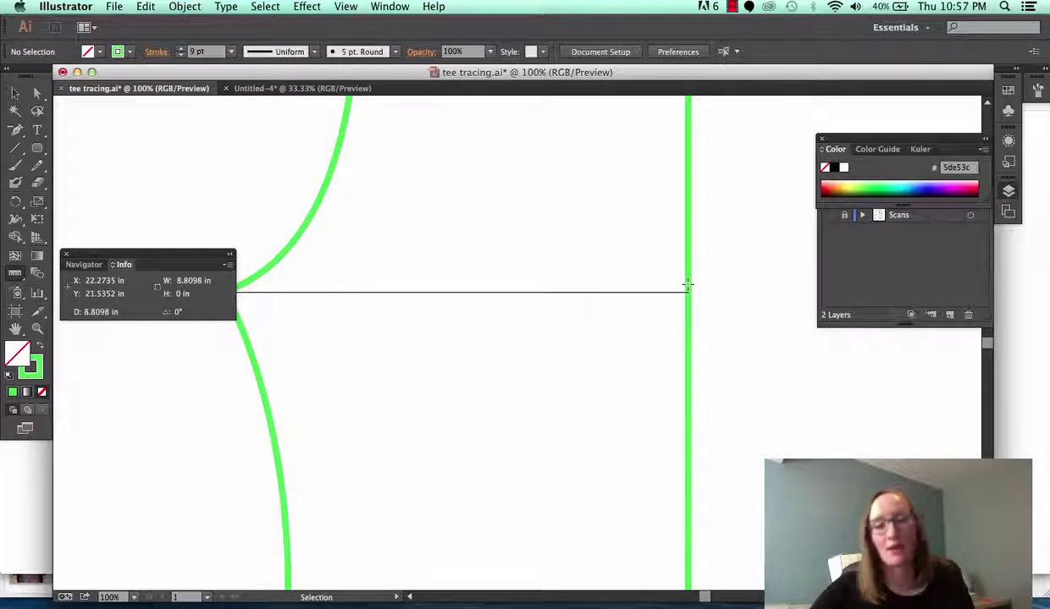
pyautogui.moveTo(687, 286); pyautogui.dragTo(687, 283)
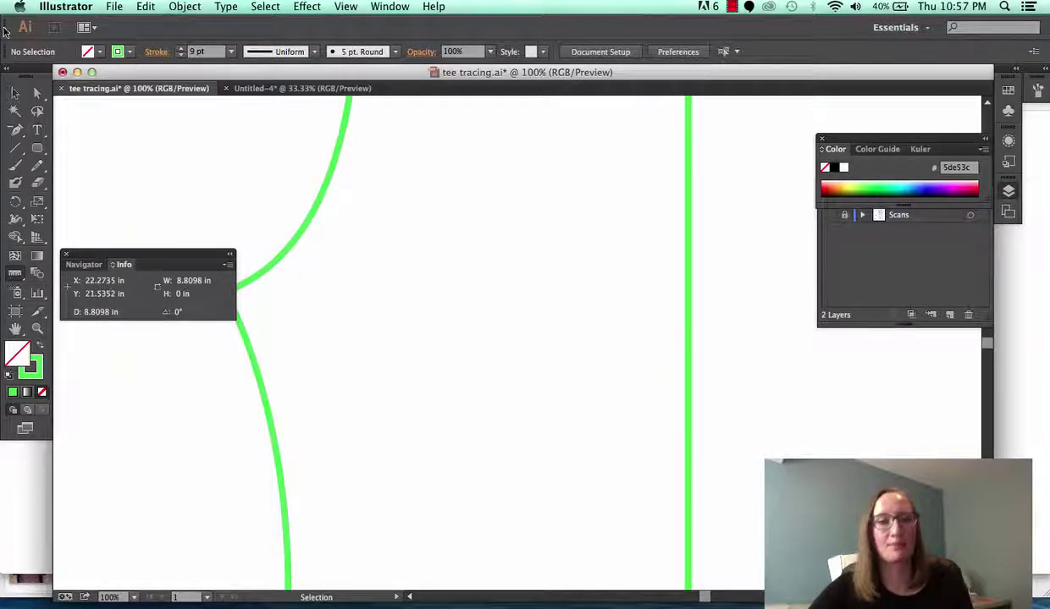
# Measure the sleeve from cap to hem at 33.33% zoom: 22.0697 in at -94.017°
pyautogui.press('super+minus')
pyautogui.press('super+minus')
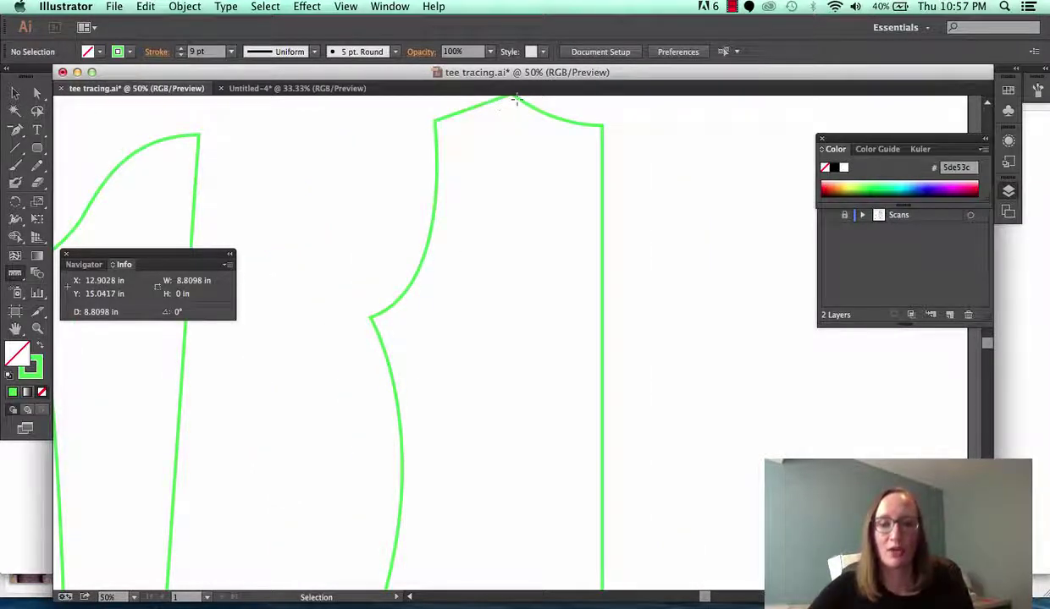
pyautogui.press('super+minus')
pyautogui.scroll(-3, 455, 325)
pyautogui.hscroll(-2, 454, 325)
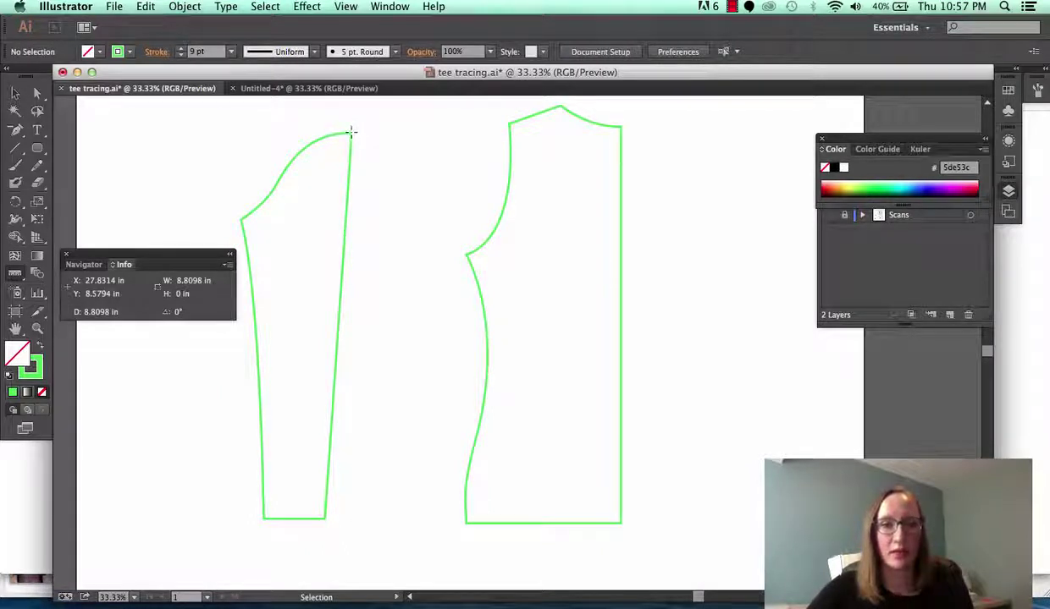
pyautogui.moveTo(351, 133); pyautogui.dragTo(323, 520)
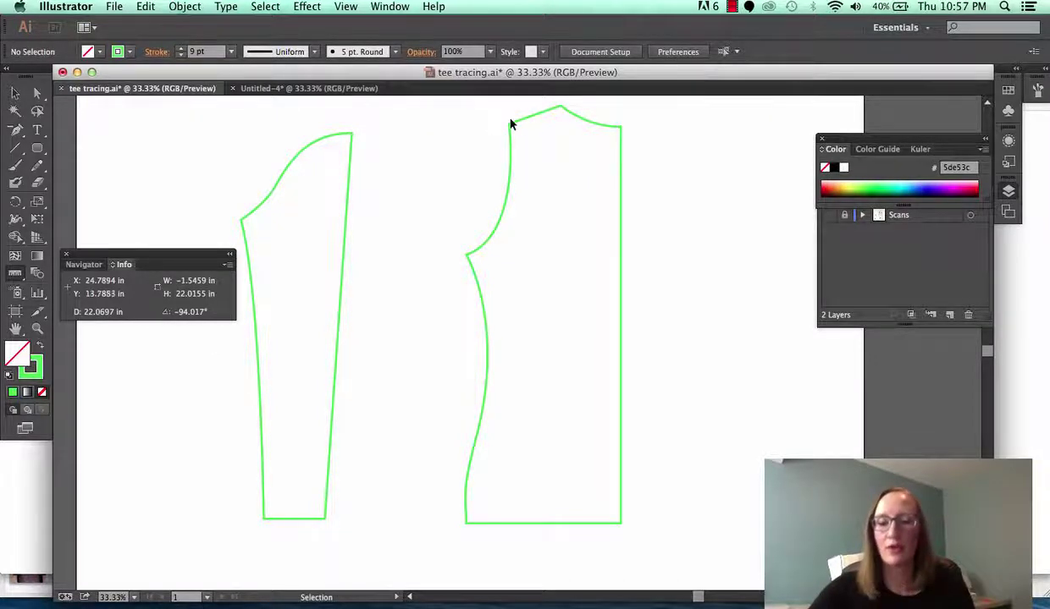
pyautogui.press('super+equal')
# Measure the shoulder seam from neck point to shoulder corner: 3.1233 in at -160.517°
pyautogui.scroll(5, 510, 120)
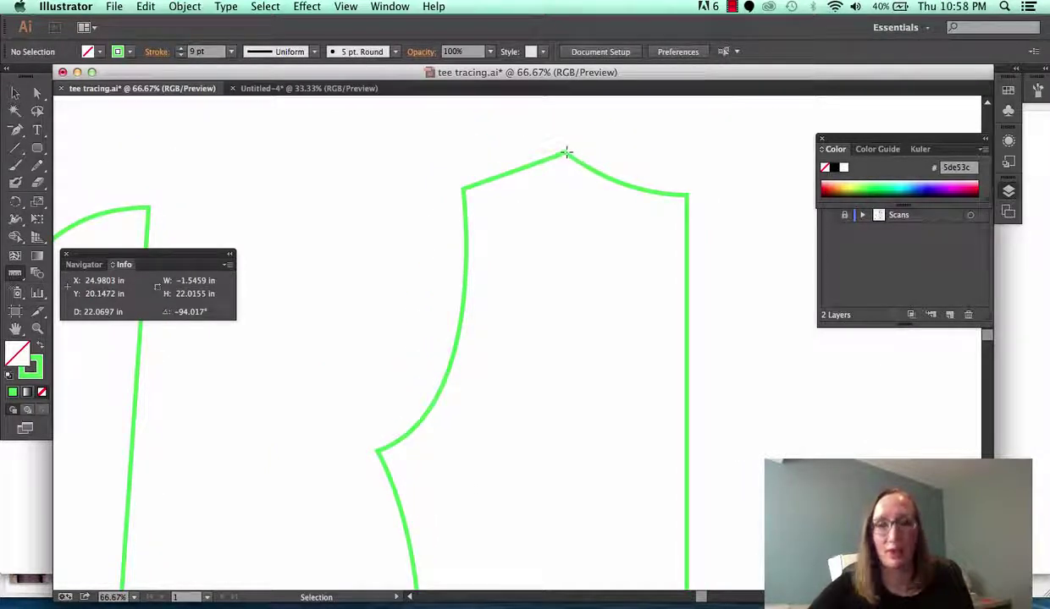
pyautogui.moveTo(566, 153); pyautogui.dragTo(462, 188)
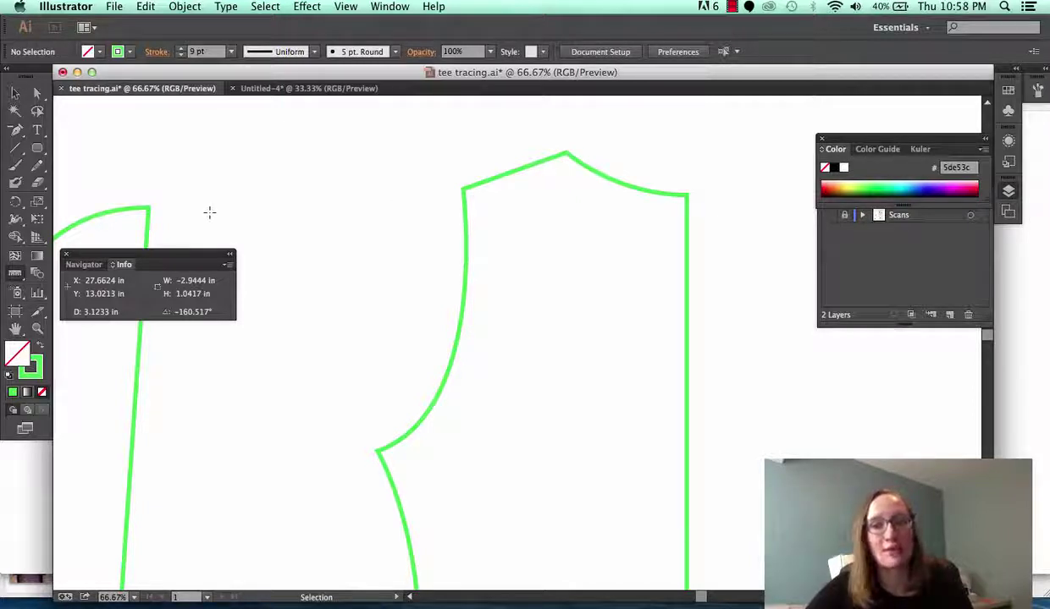
pyautogui.click(16, 150)
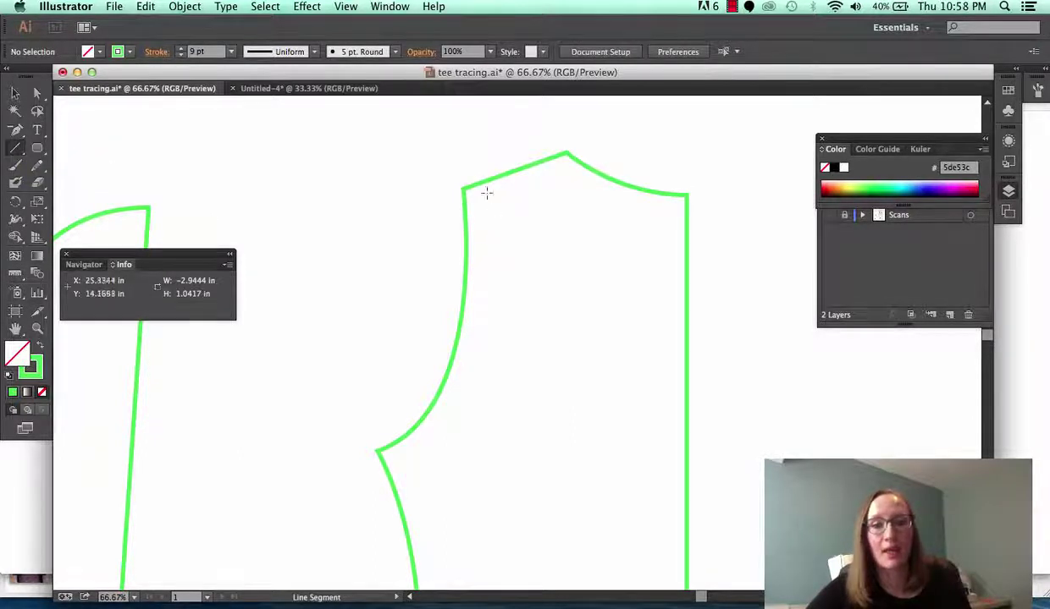
pyautogui.moveTo(378, 450); pyautogui.dragTo(645, 454)
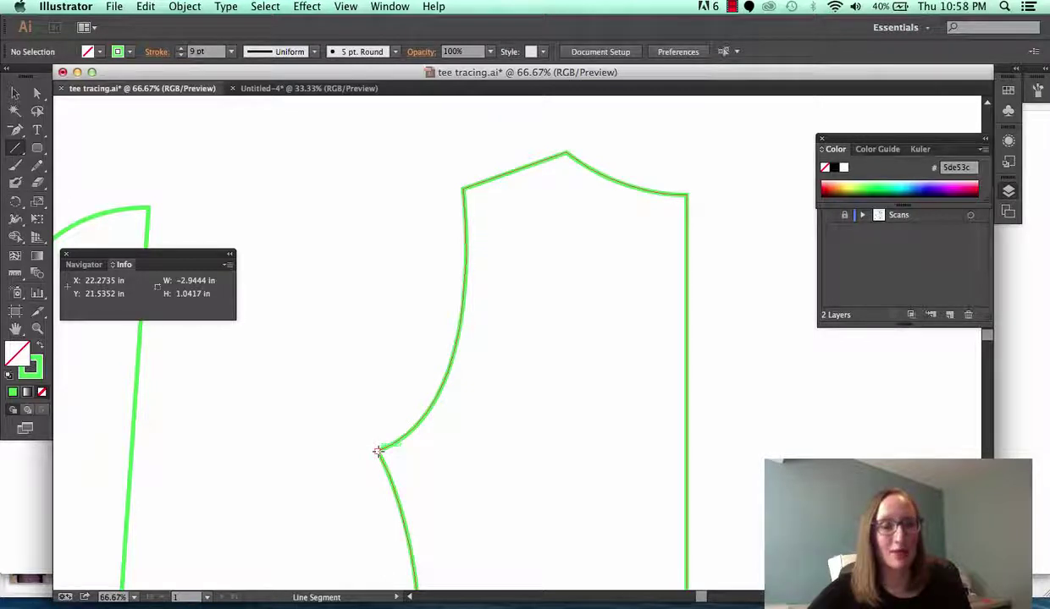
pyautogui.moveTo(378, 451); pyautogui.dragTo(684, 482)
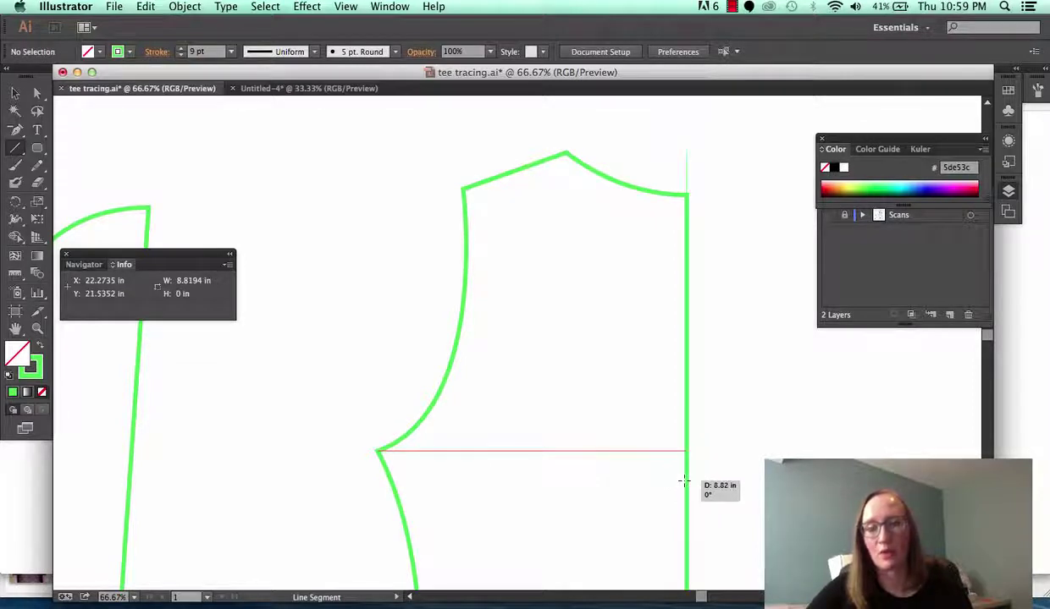
pyautogui.moveTo(684, 482); pyautogui.dragTo(684, 482)
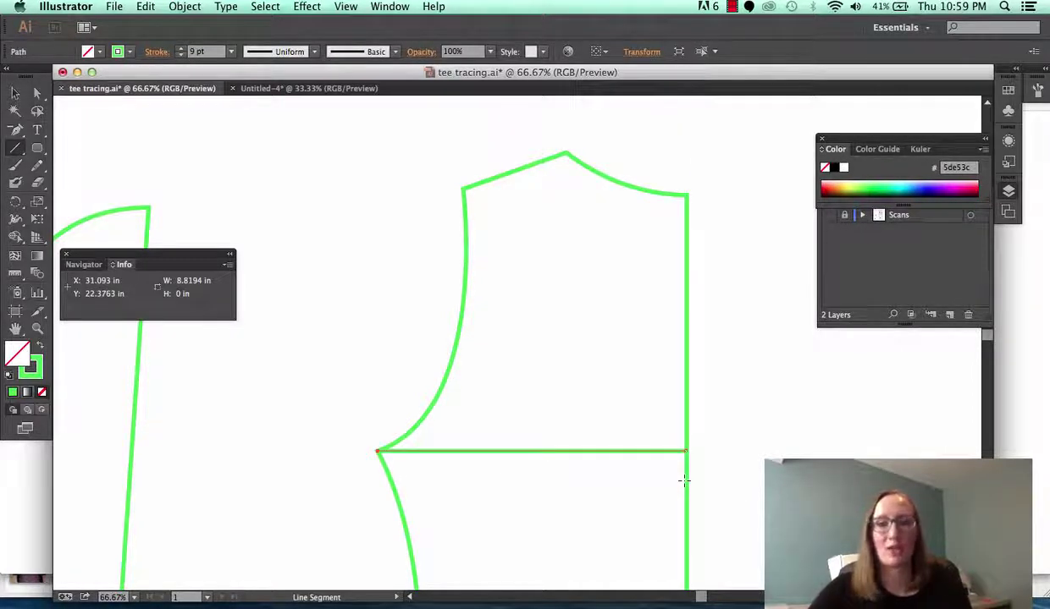
pyautogui.press('BackSpace')
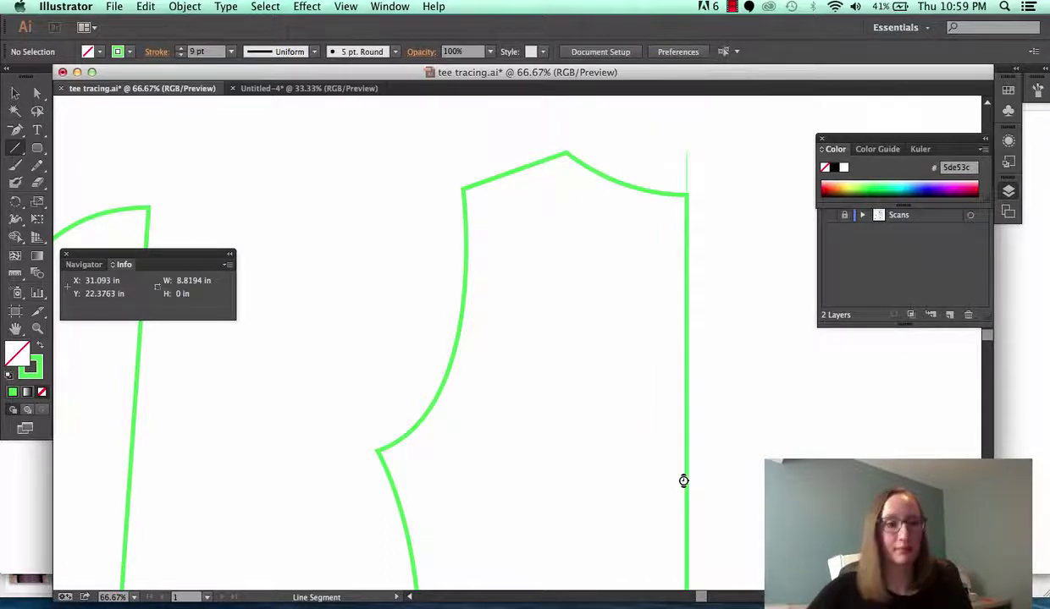
pyautogui.press('super+minus')
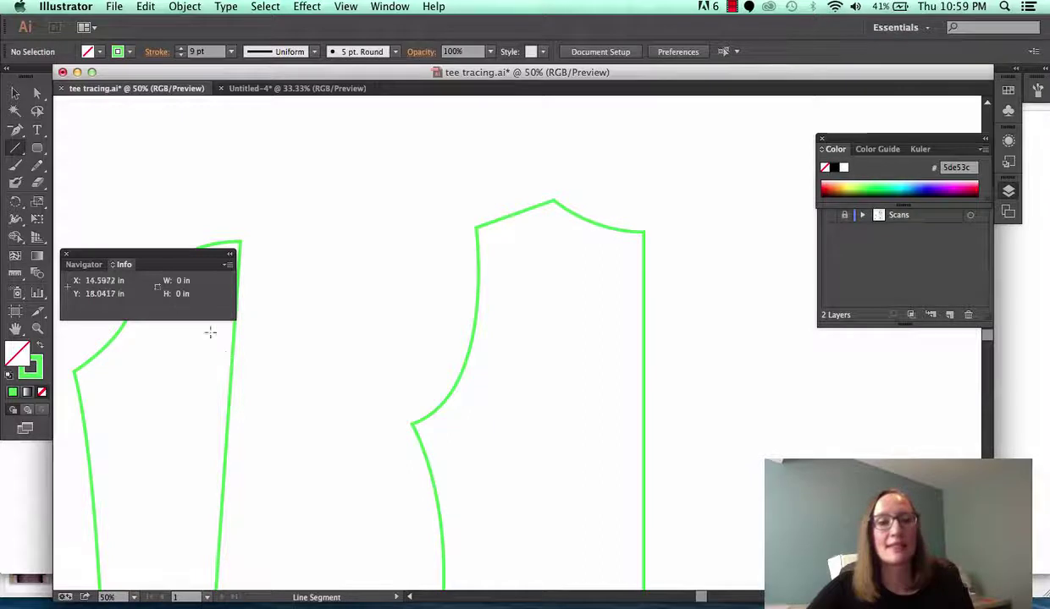
# Draw a 10 in wide, 1 in high rectangle across the bodice near the armhole
pyautogui.click(37, 151)
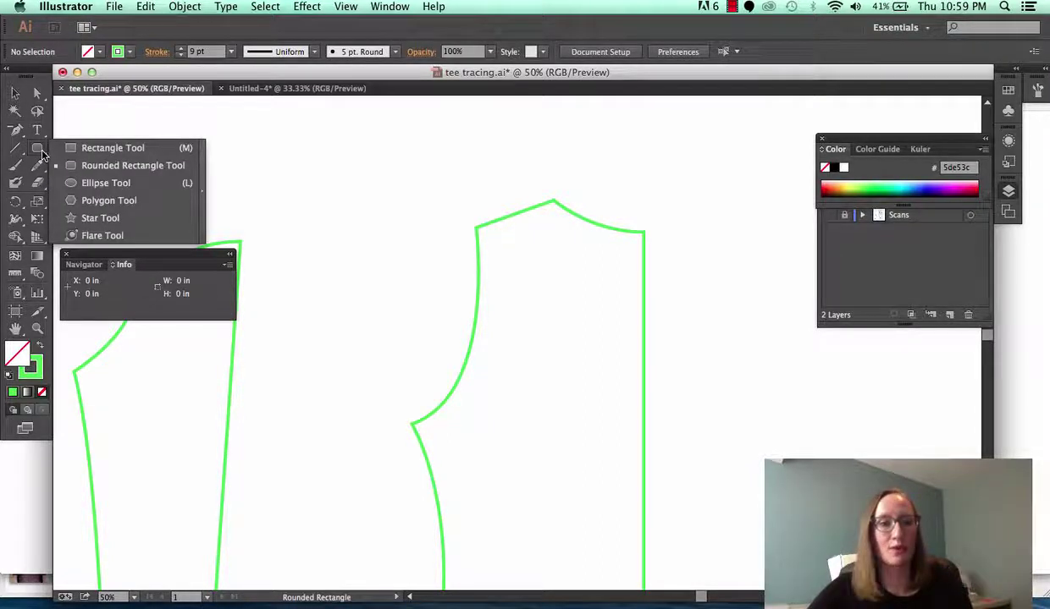
pyautogui.click(73, 149)
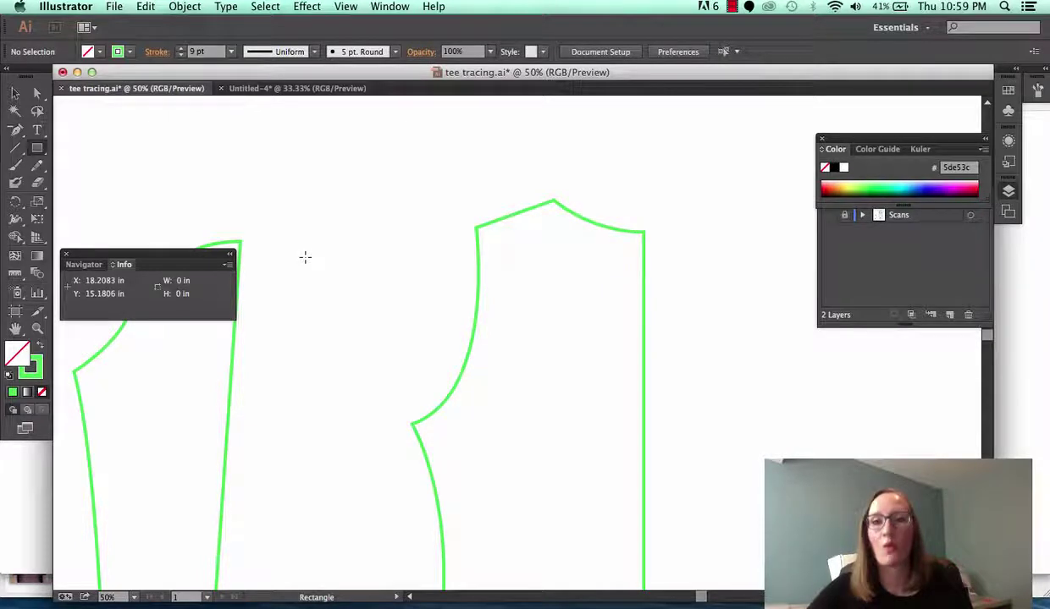
pyautogui.click(305, 256)
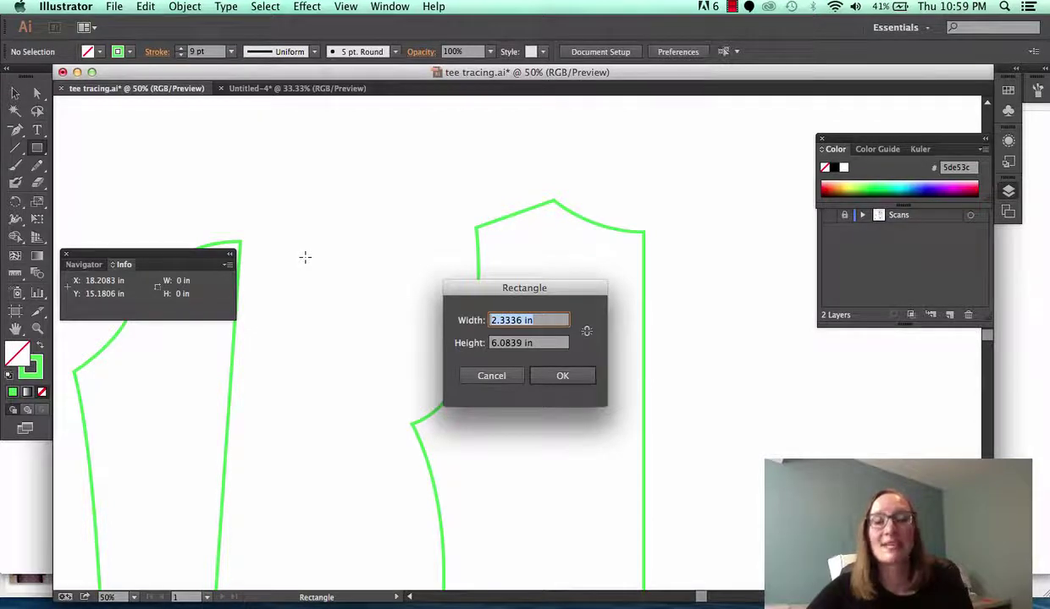
pyautogui.click(493, 375)
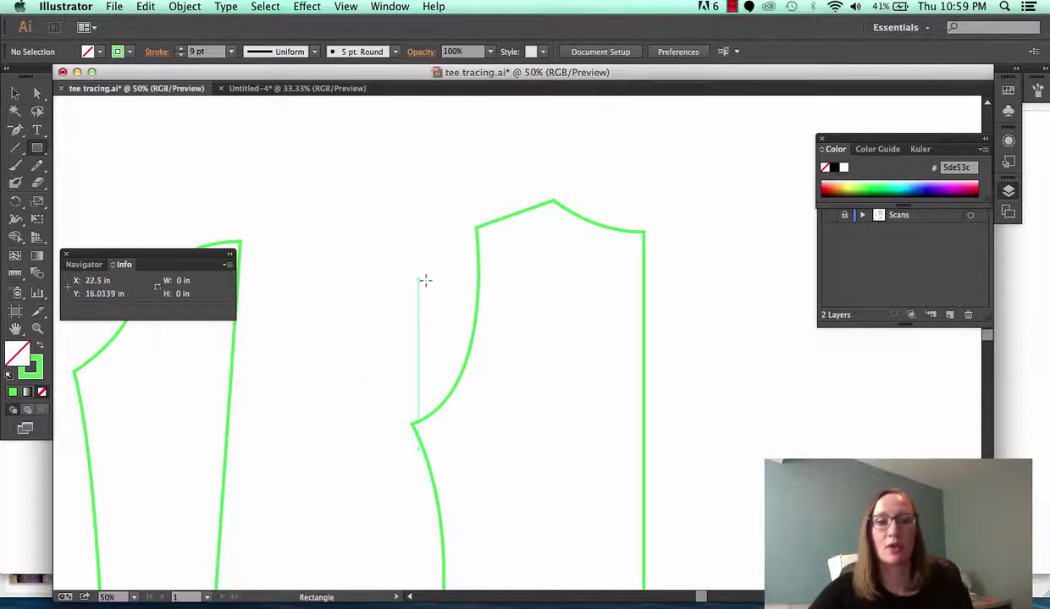
pyautogui.click(424, 281)
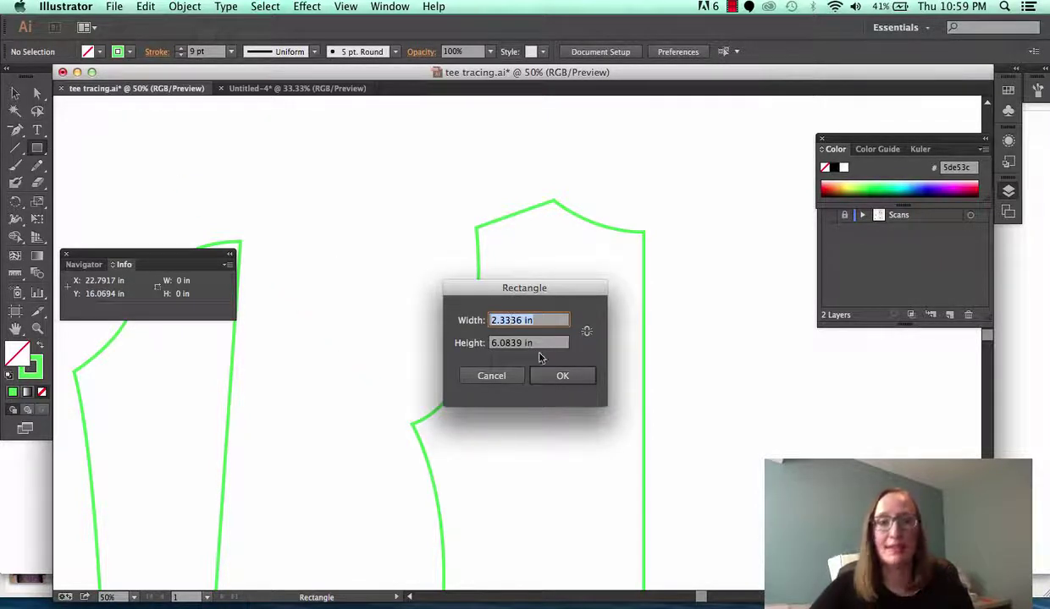
pyautogui.write('10in')
pyautogui.press('Tab')
pyautogui.write('1in')
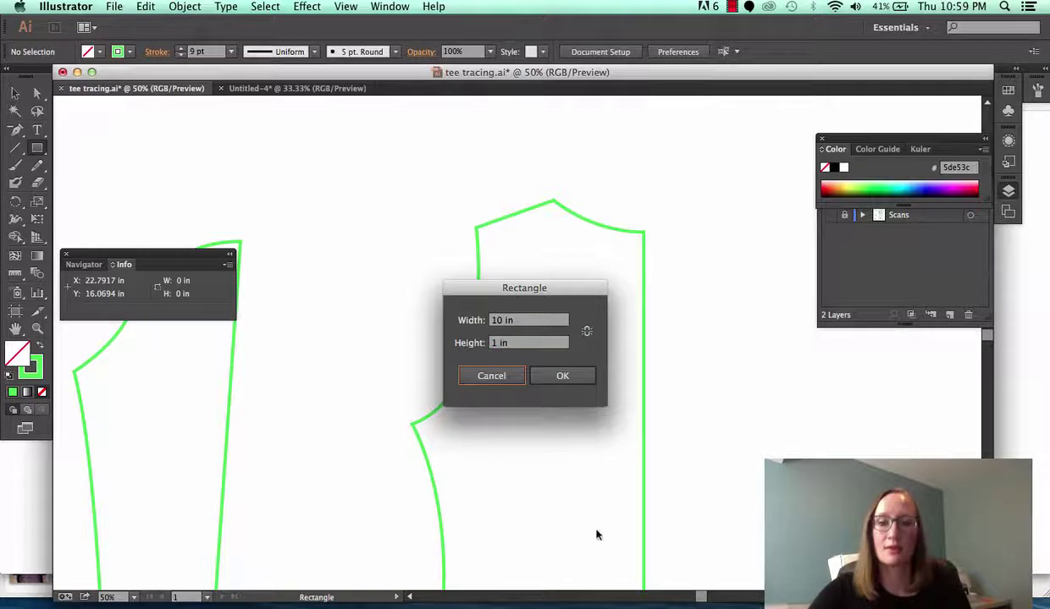
pyautogui.click(562, 376)
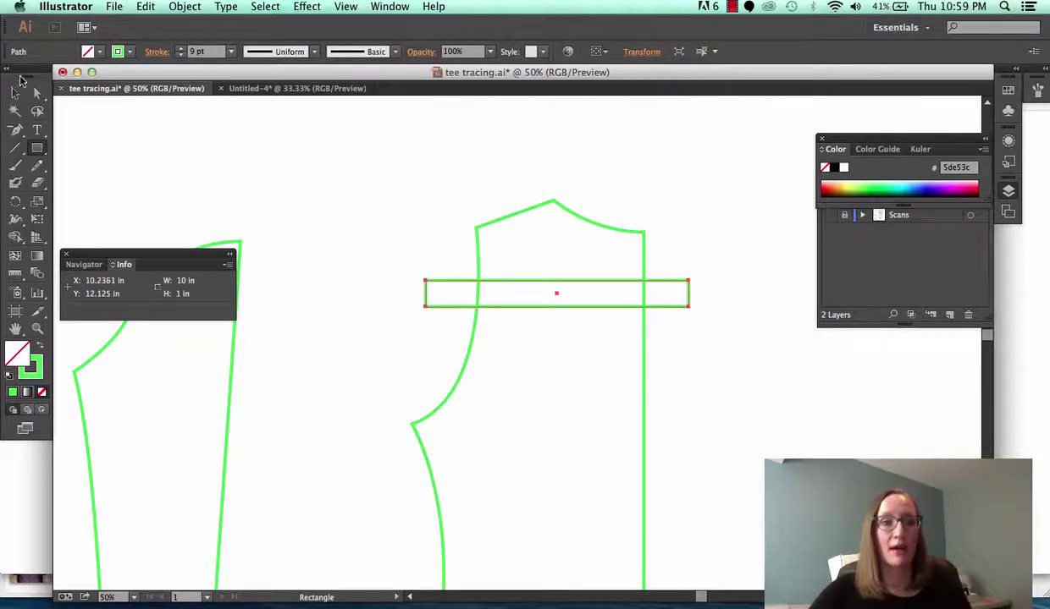
pyautogui.click(18, 93)
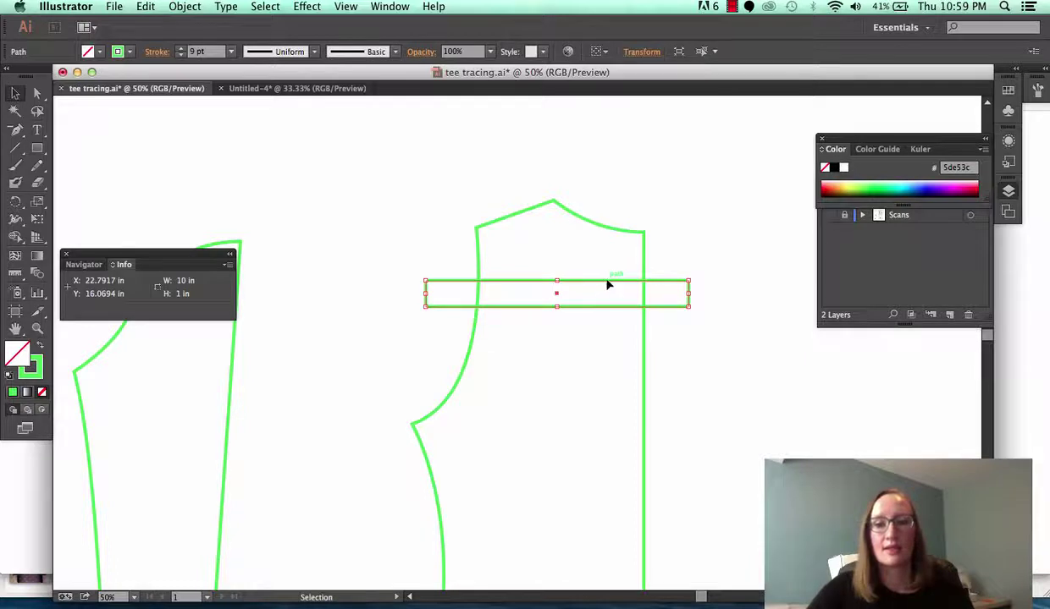
# Move the guide rectangle to the armhole corner and pull the bodice's side edge out to its end
pyautogui.moveTo(607, 286); pyautogui.dragTo(595, 431)
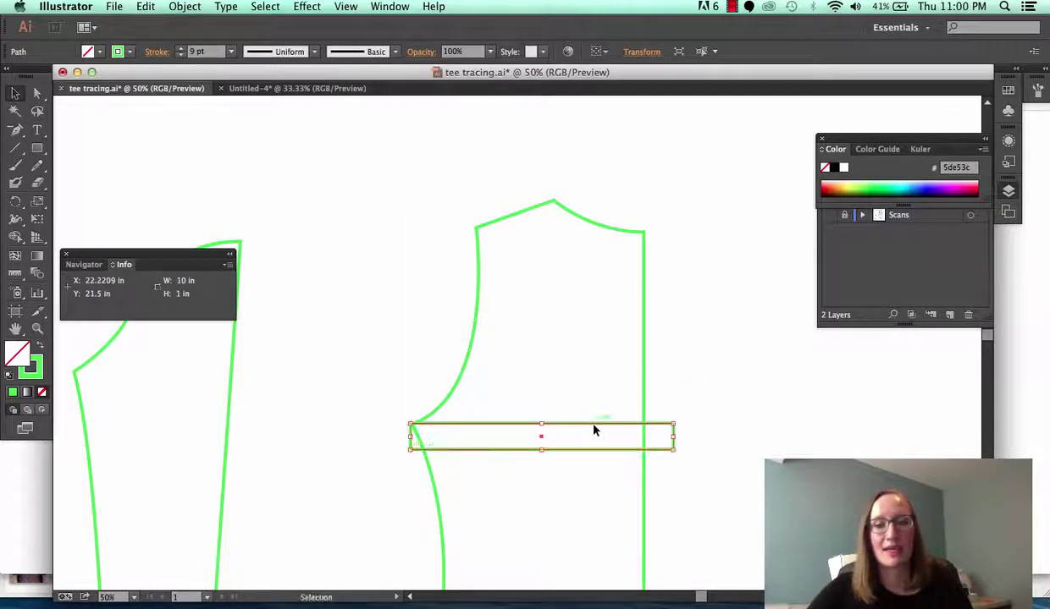
pyautogui.click(37, 93)
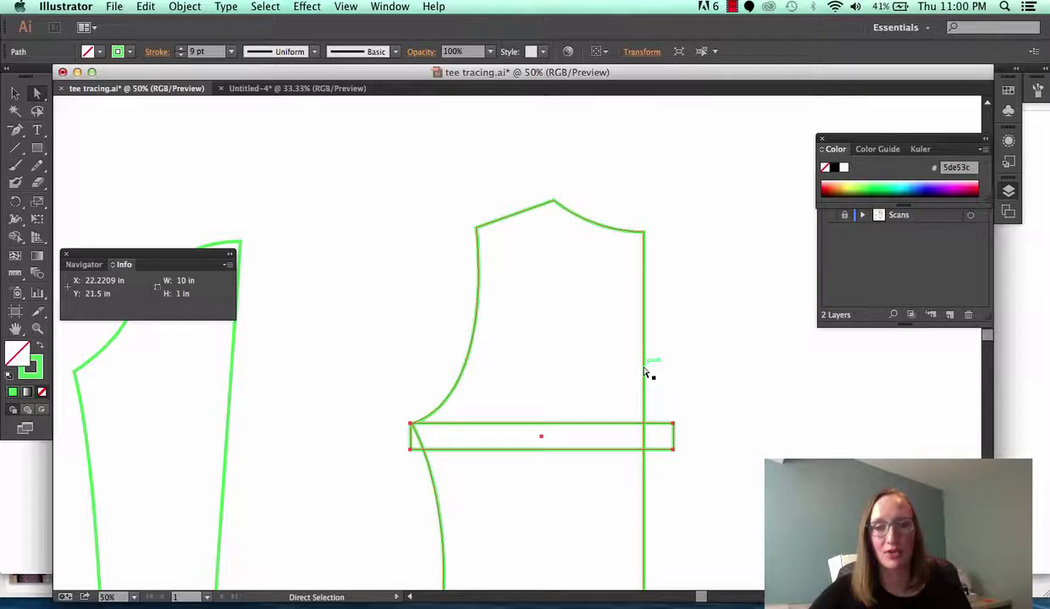
pyautogui.moveTo(645, 373); pyautogui.dragTo(674, 382)
# Delete the 10 in guide rectangle
pyautogui.click(16, 94)
pyautogui.click(442, 300)
pyautogui.click(533, 438)
pyautogui.press('Delete')
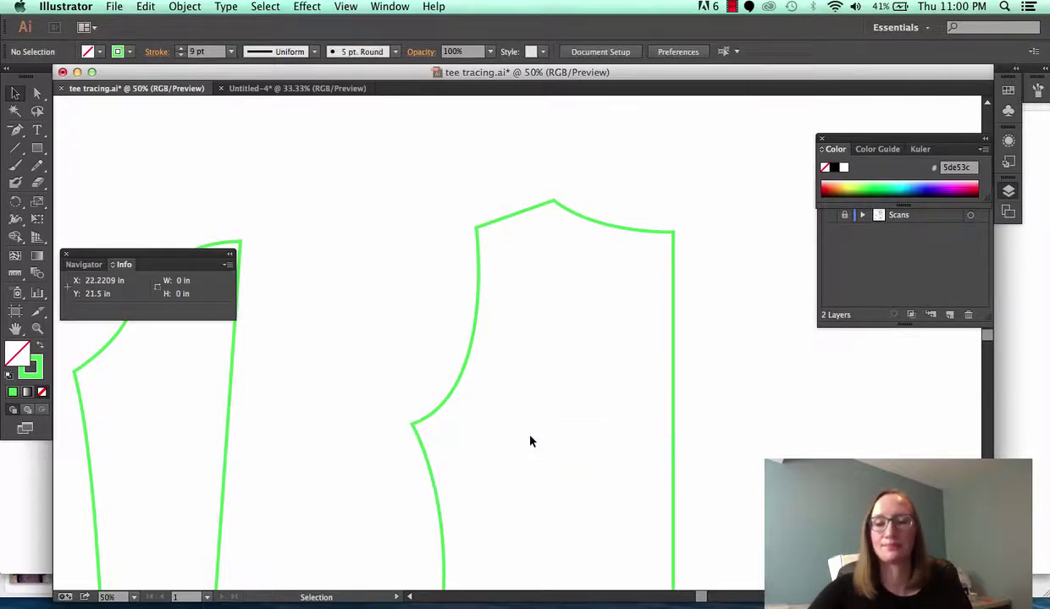
pyautogui.scroll(-2, 529, 439)
pyautogui.hscroll(1, 529, 440)
pyautogui.press('super+minus')
pyautogui.press('super+minus')
pyautogui.hscroll(-1, 530, 439)
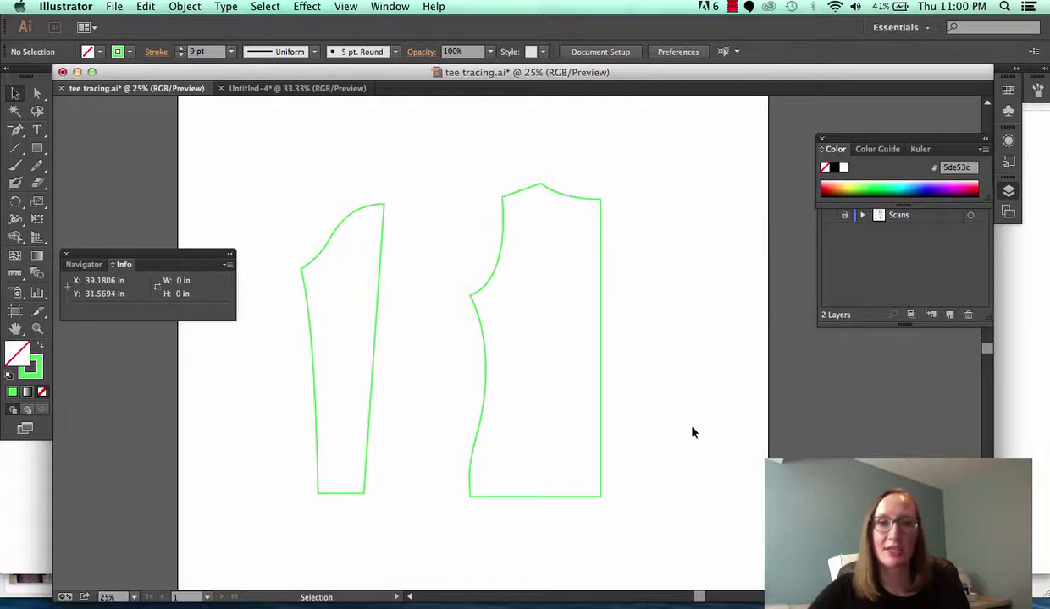